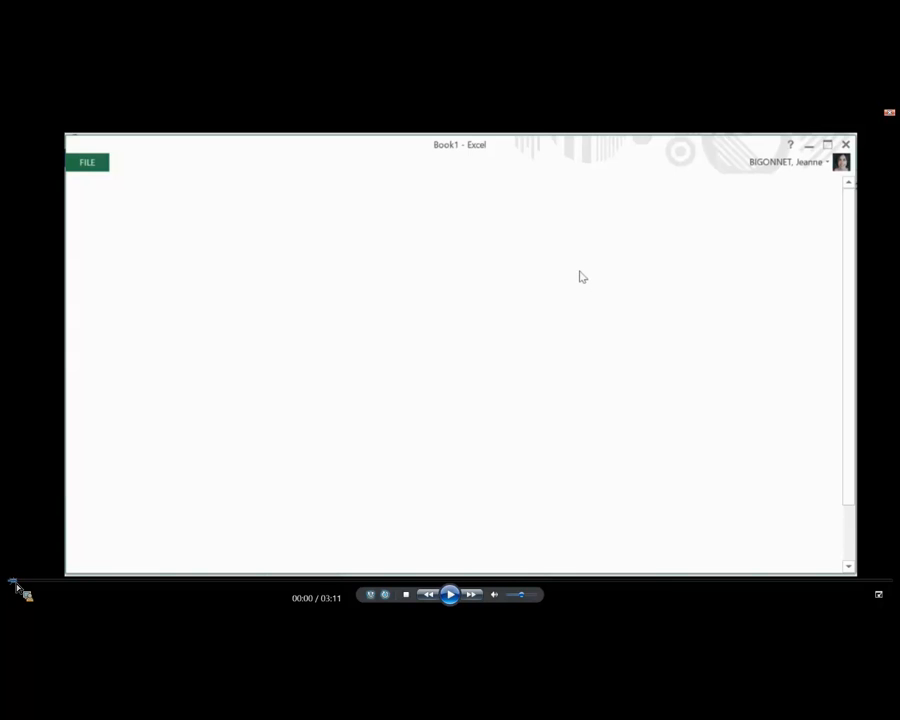
click(455, 596)
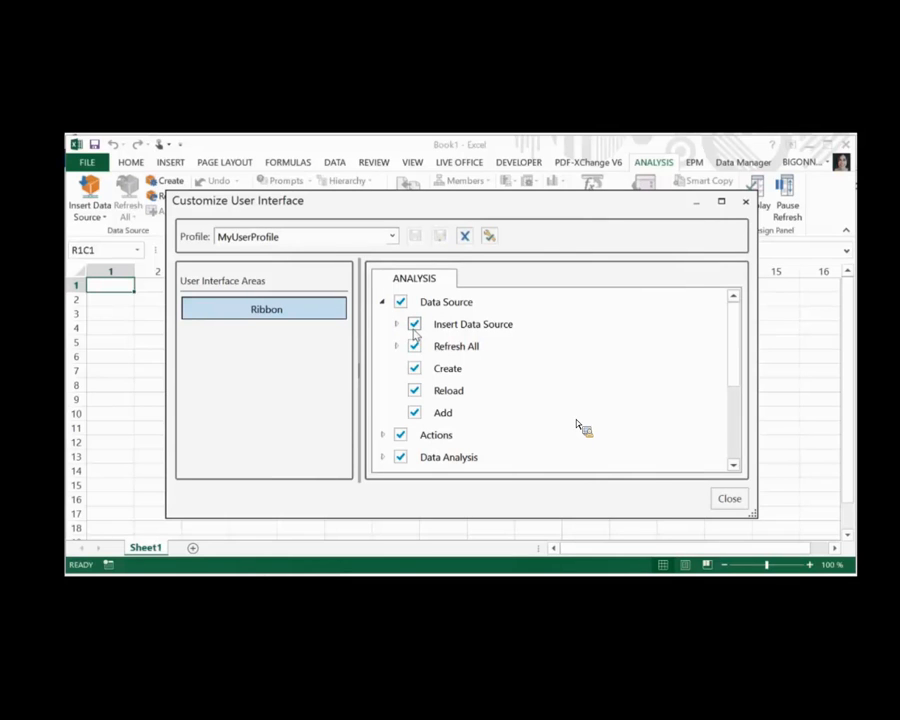
click(576, 425)
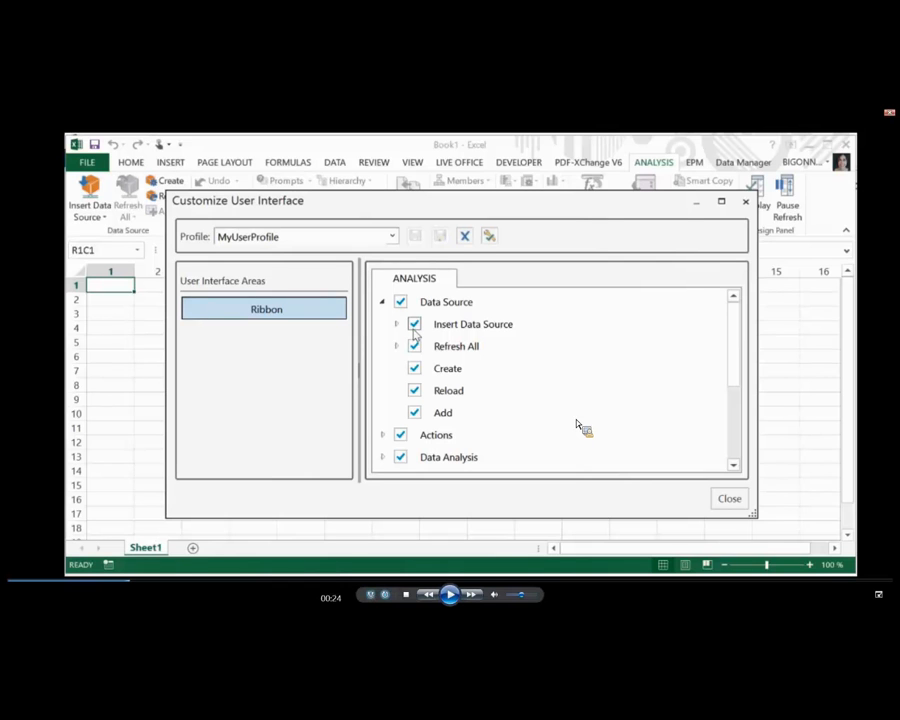
click(576, 425)
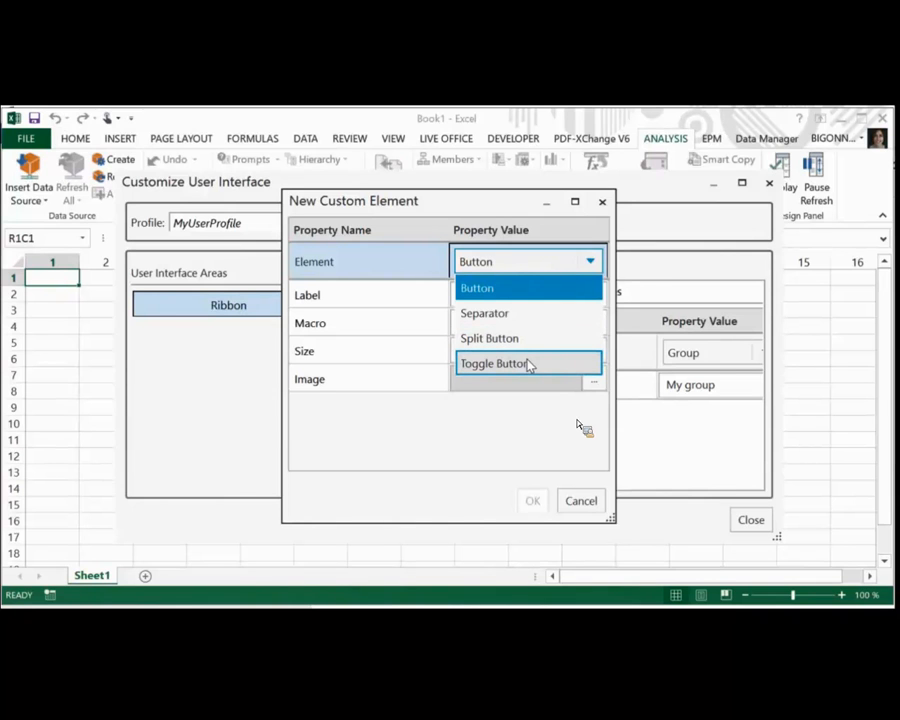
click(577, 425)
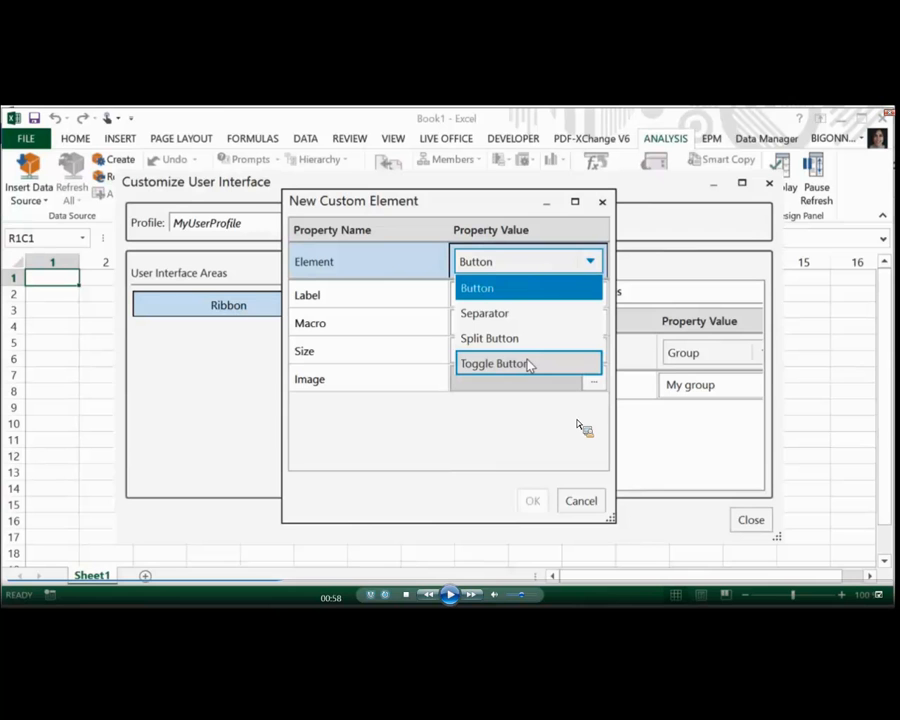
- Define the new custom element as a Split Button labelled "Open document" that runs the macro functions.xlam!opendoc
click(520, 340)
click(474, 294)
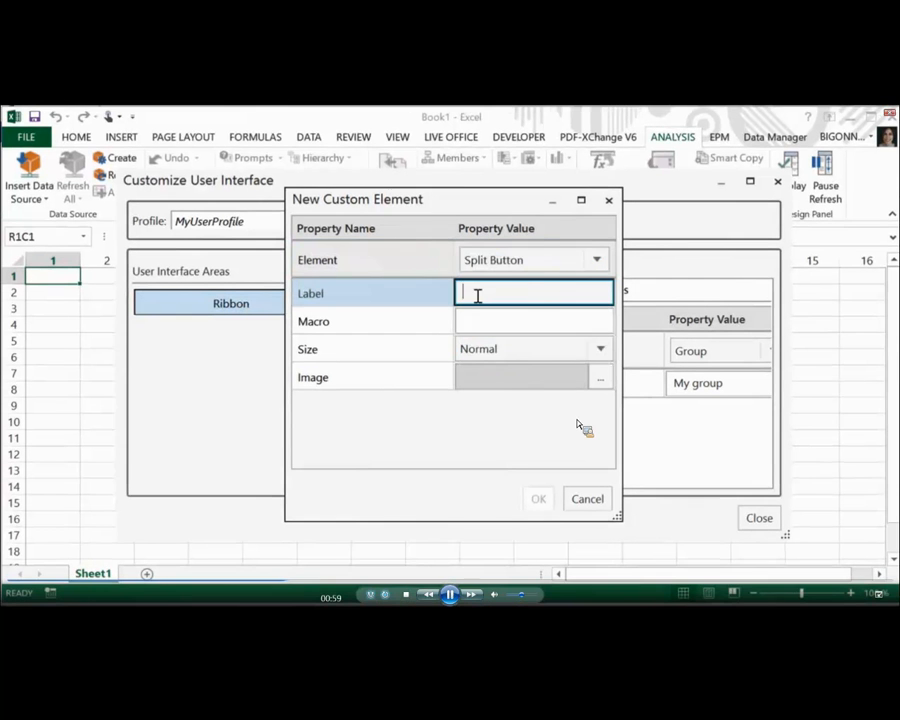
text(Open)
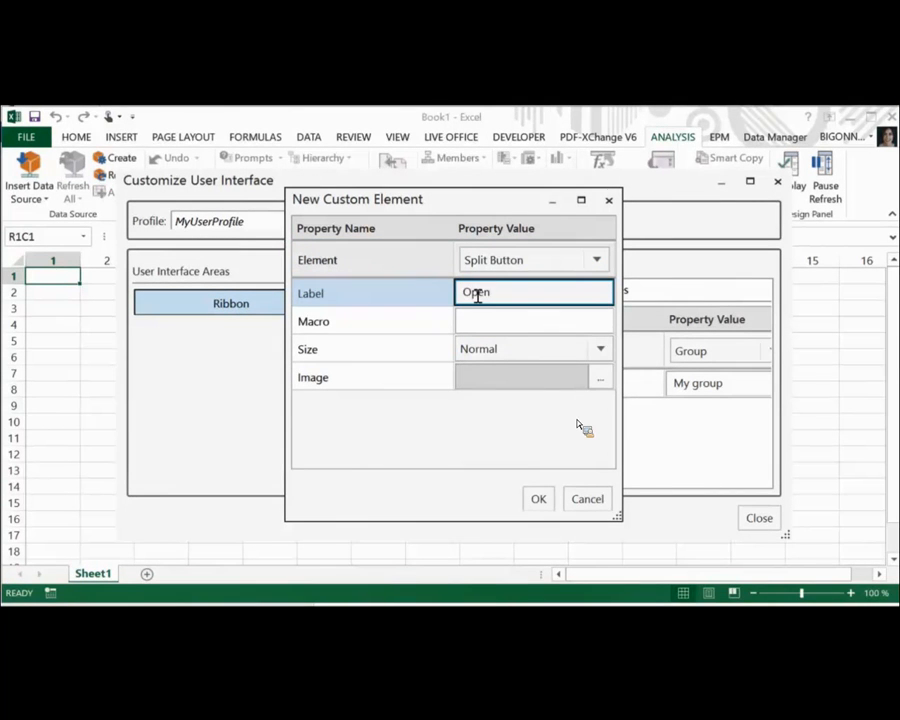
text(d)
key(BackSpace)
text(document)
click(474, 320)
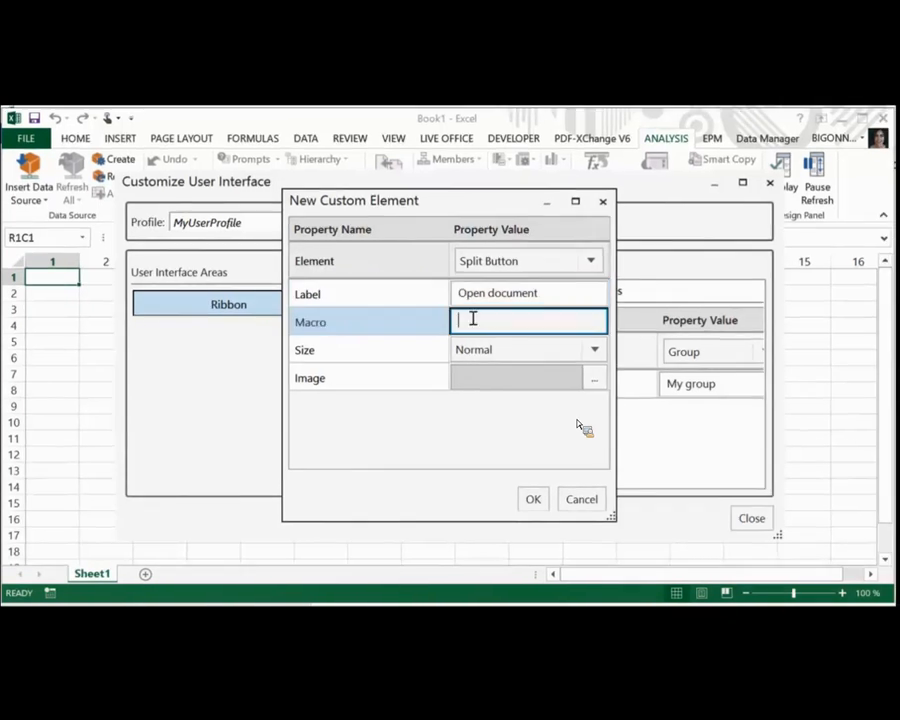
text(functions.xlam!opendoc)
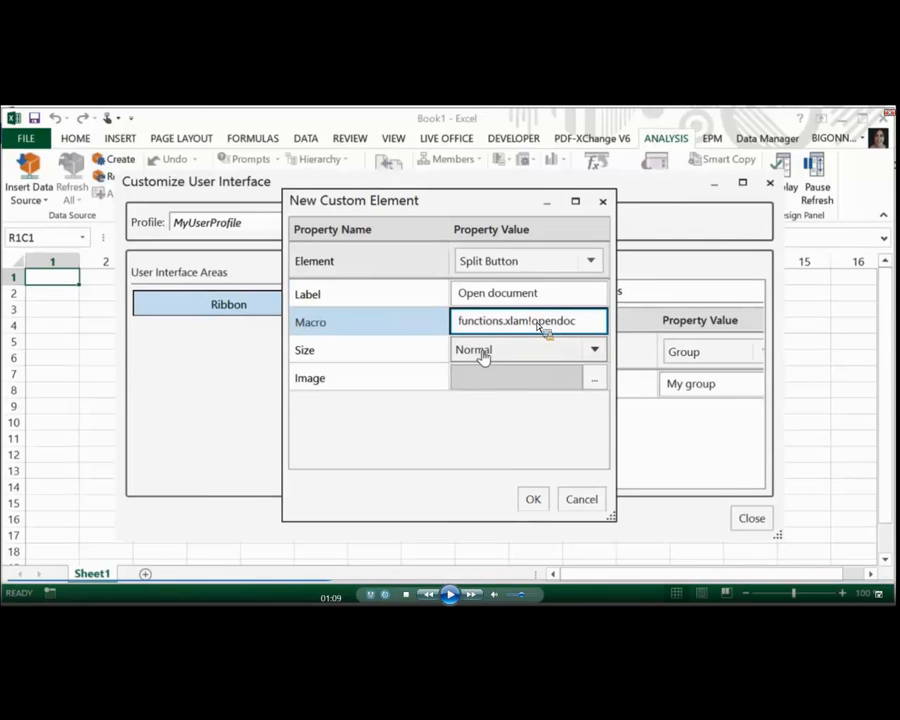
- Assign DocFolder.png as the image of the Open document split button and create the element
click(482, 353)
click(596, 381)
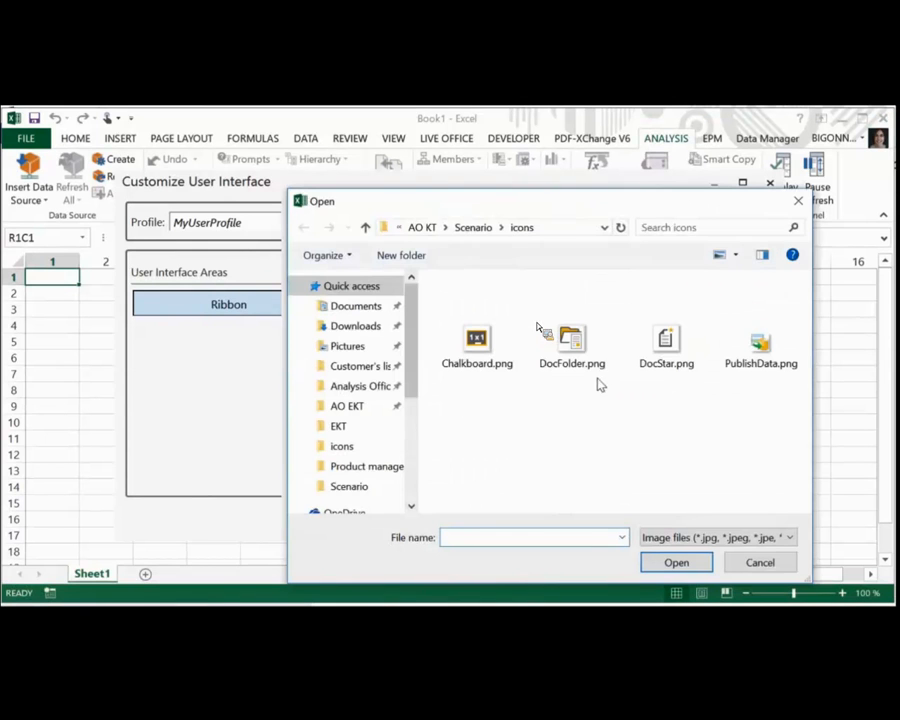
click(576, 357)
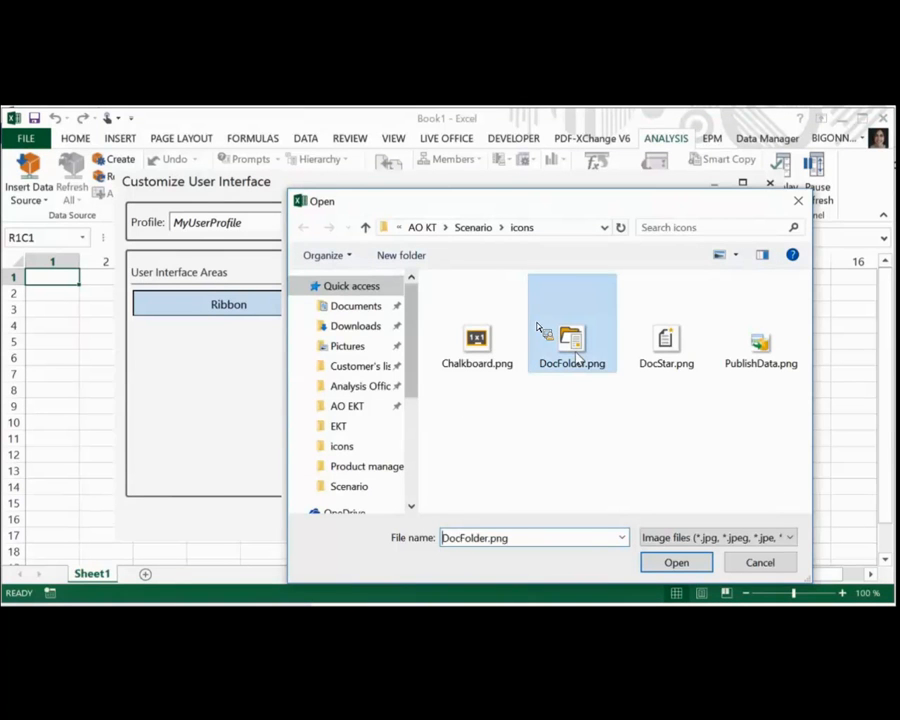
click(672, 562)
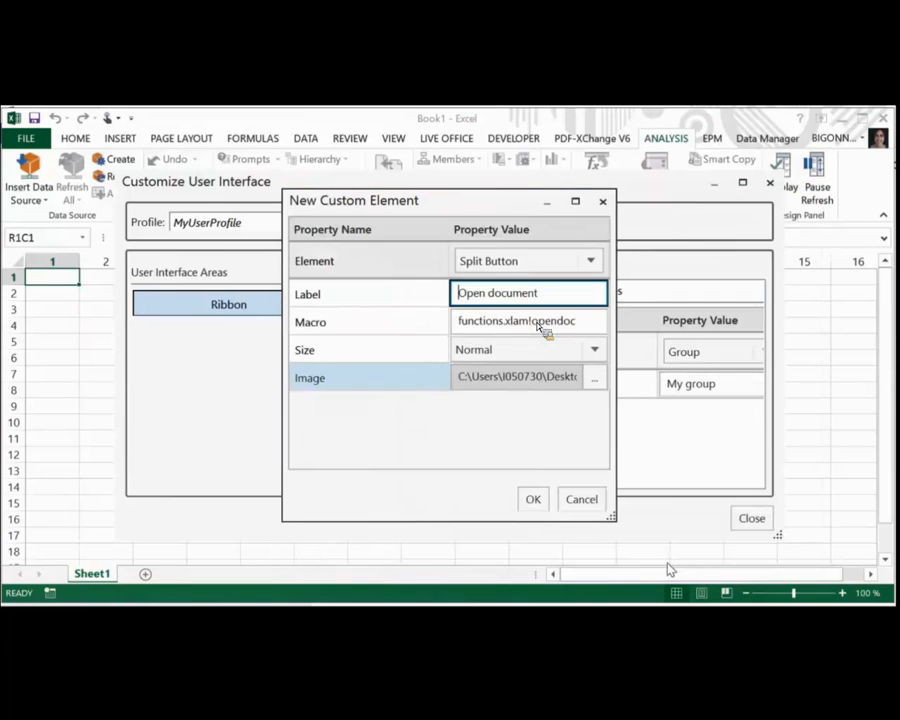
click(533, 499)
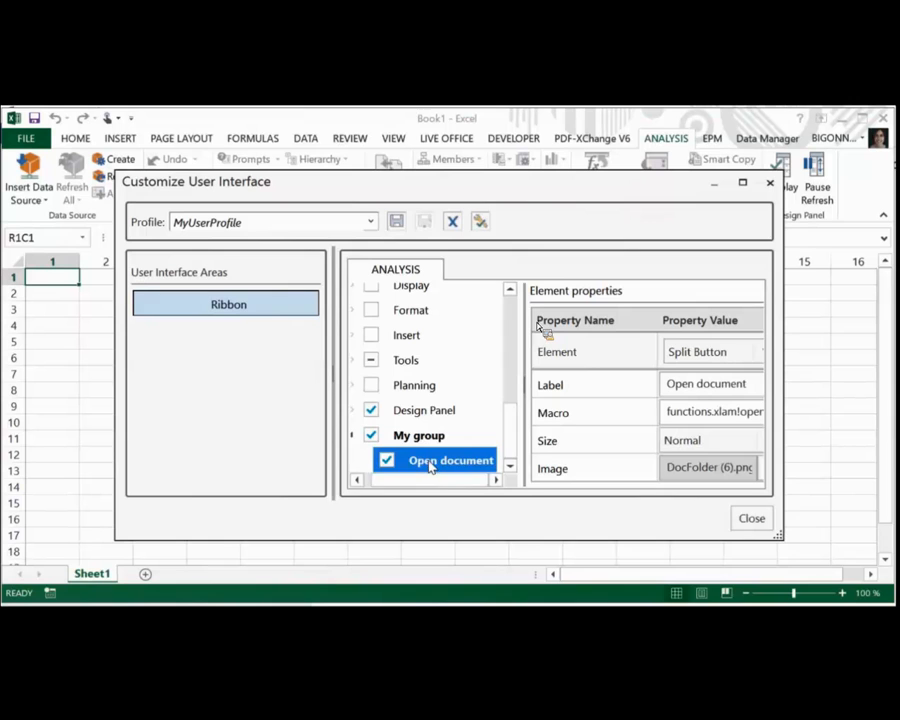
- Start a new button element under Open document and label it "Open revenue Plan"
right_click(430, 466)
click(382, 488)
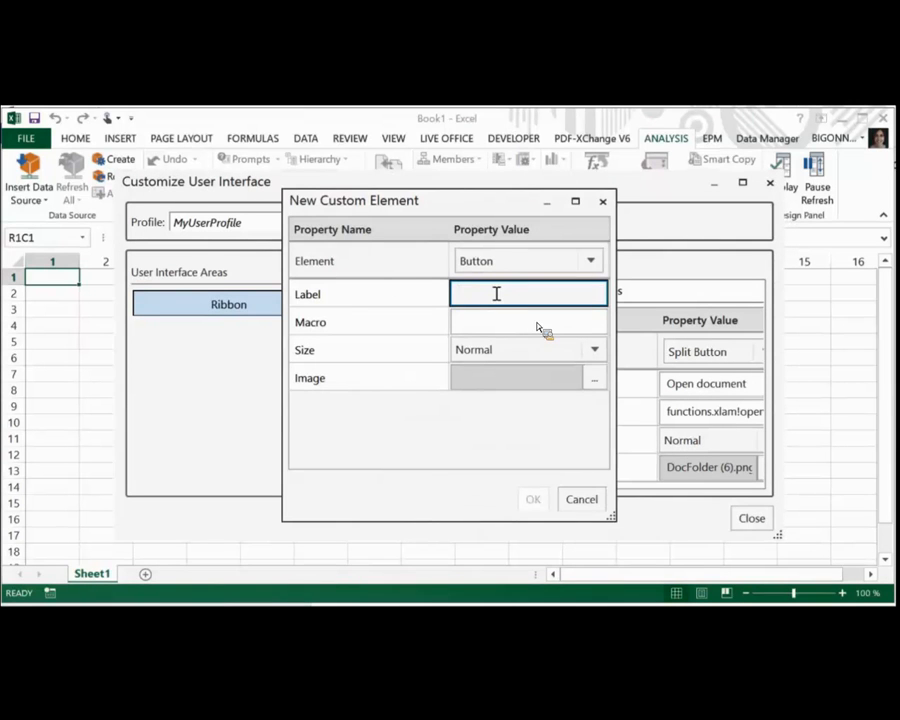
text(Open reven)
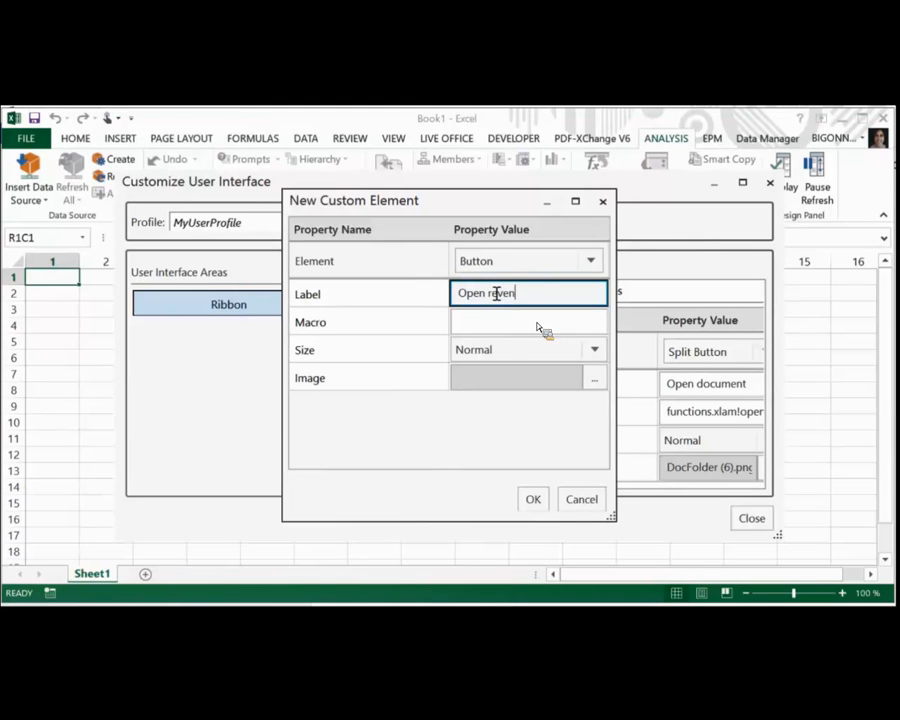
text(ue Plan)
- Set the Open revenue Plan button's macro to functions.xlam!openrevplan
click(490, 318)
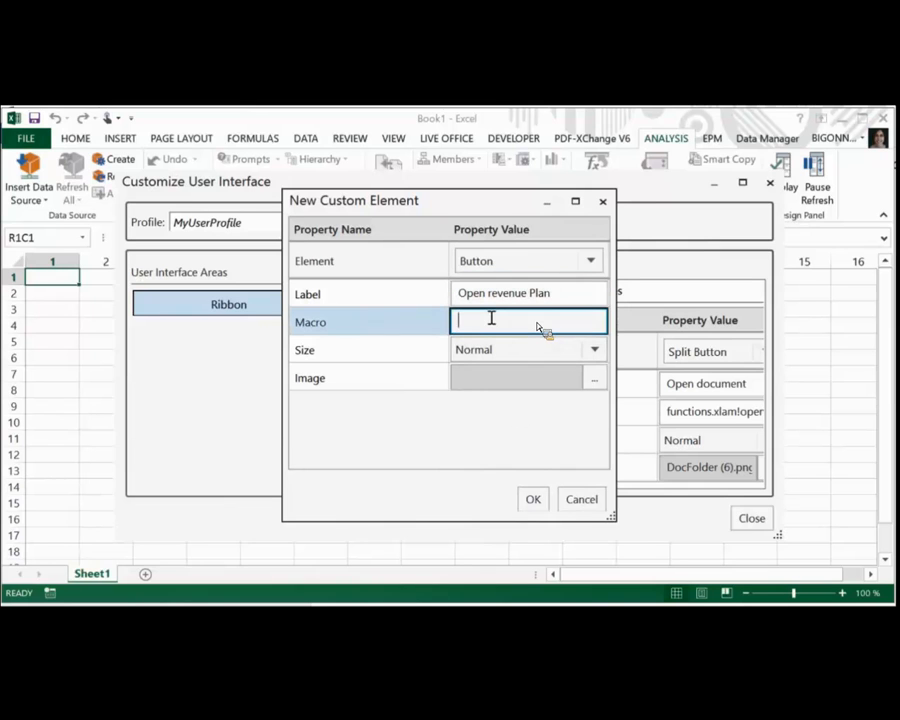
text(functions.xlam!opendoc)
key(BackSpace)
key(BackSpace)
key(BackSpace)
key(BackSpace)
key(BackSpace)
key(BackSpace)
key(BackSpace)
text(openrevplan)
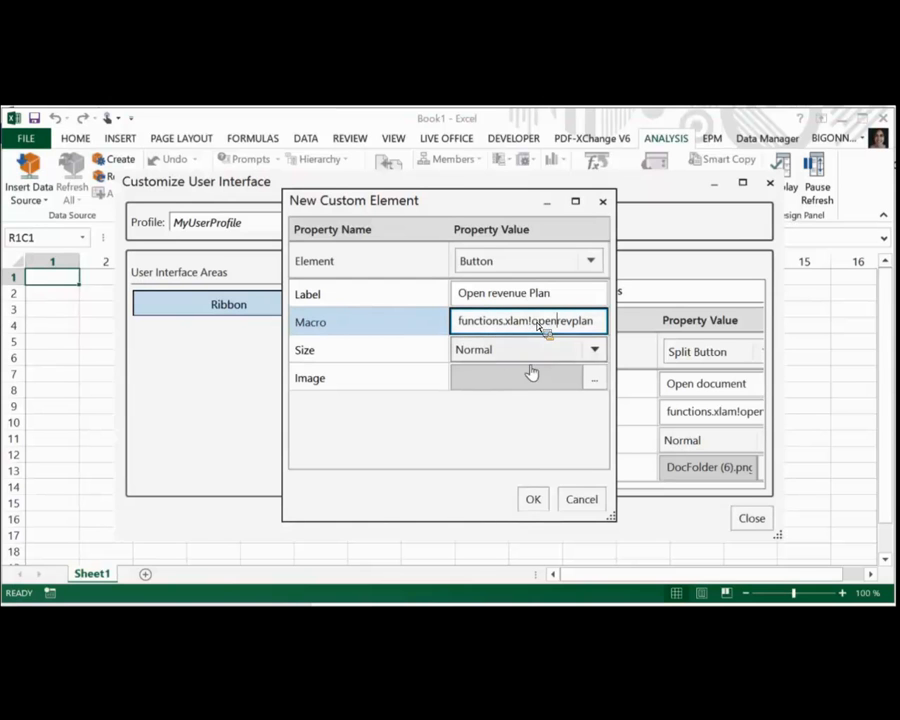
- Assign DocStar.png as the image of the Open revenue Plan button and create the element
click(597, 384)
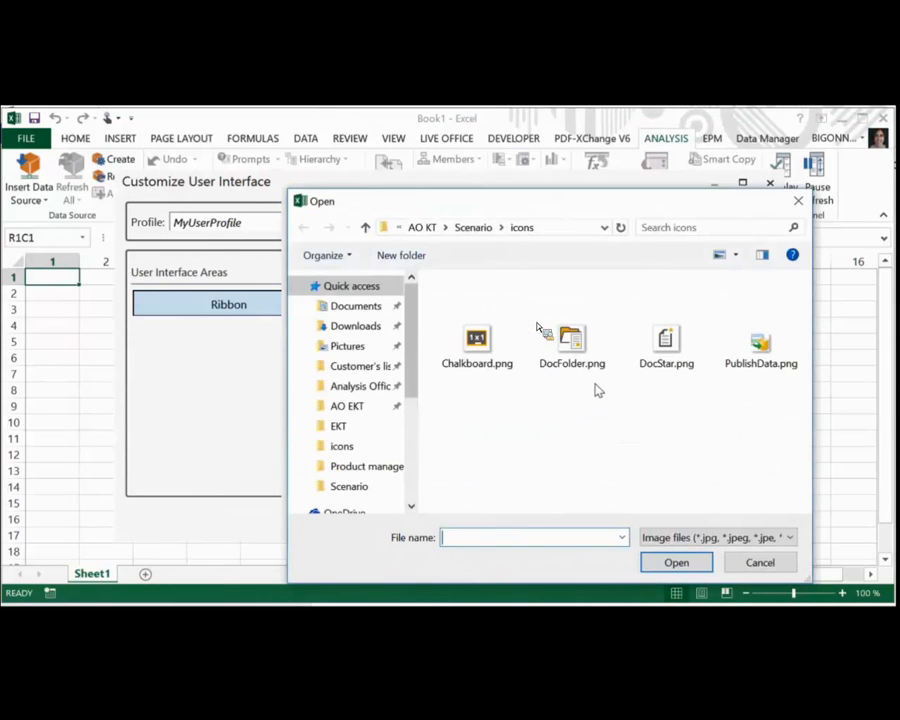
click(664, 362)
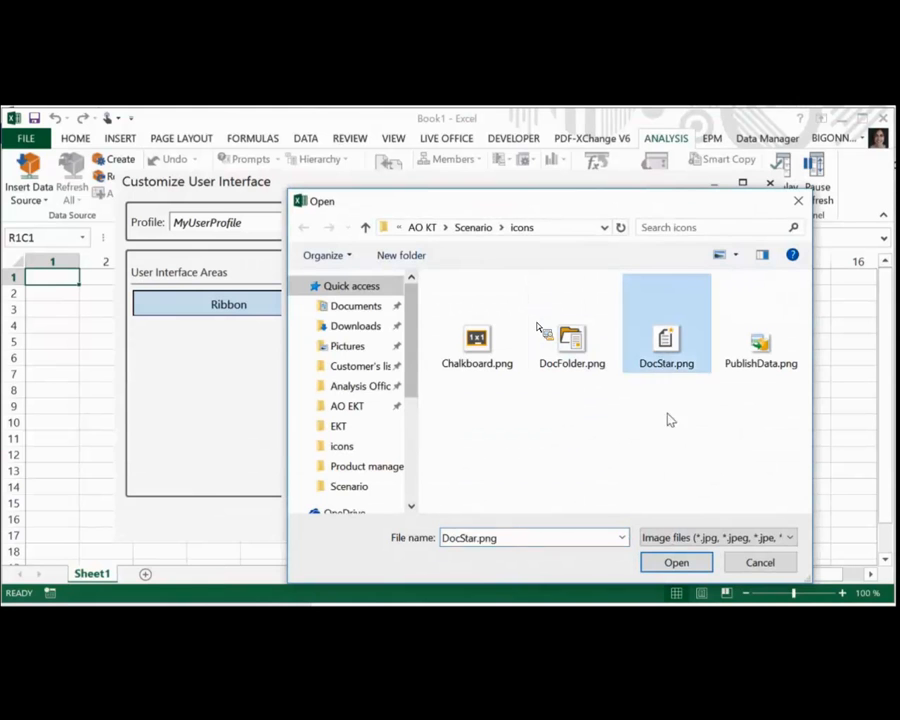
click(670, 564)
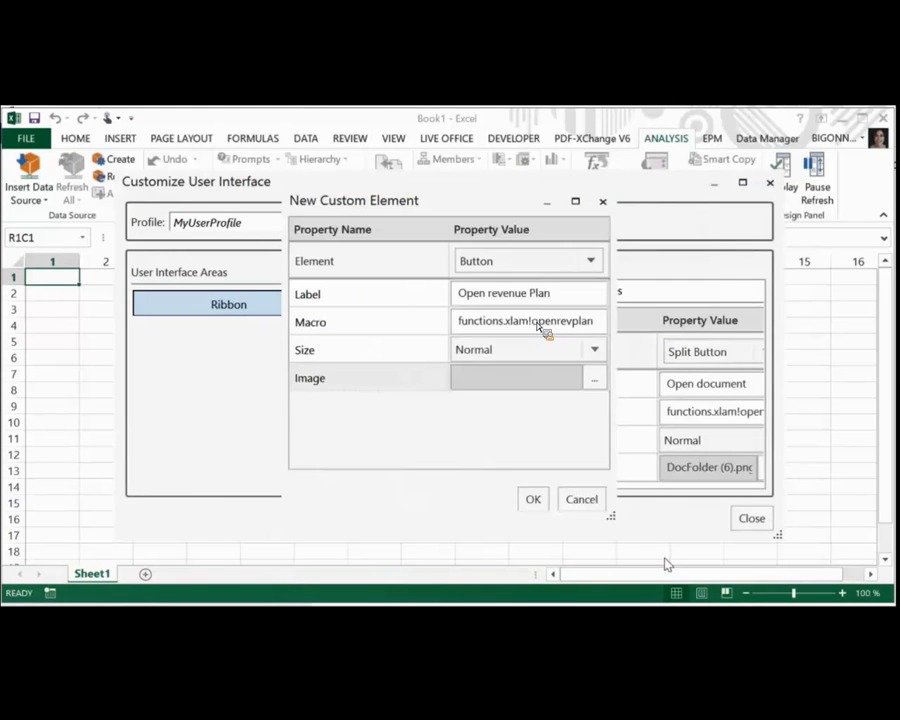
click(532, 498)
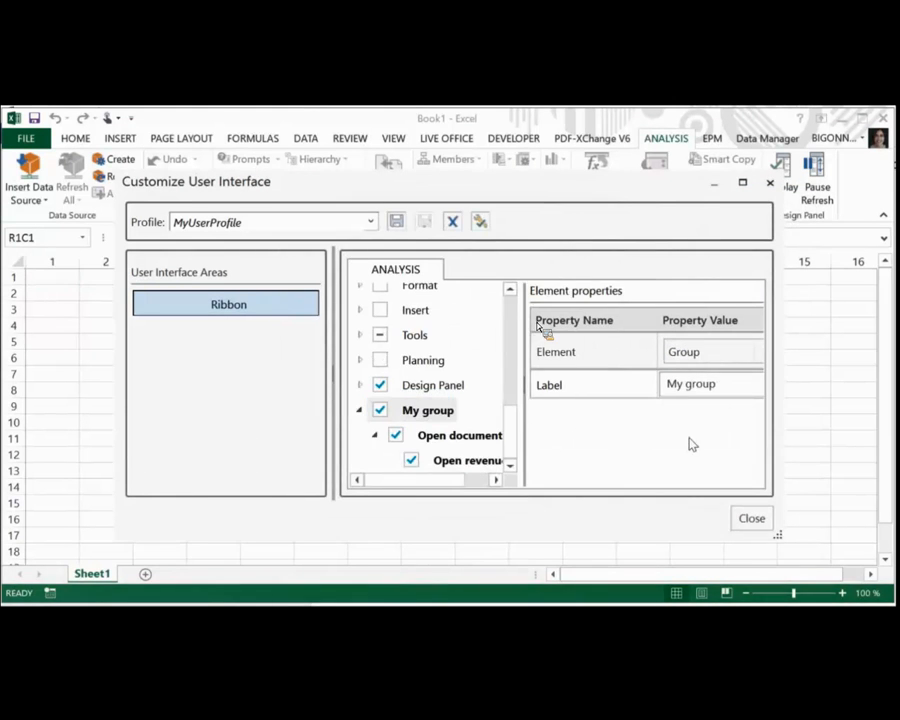
- Add a Separator element to My group and activate MyUserProfile for the ribbon
right_click(434, 414)
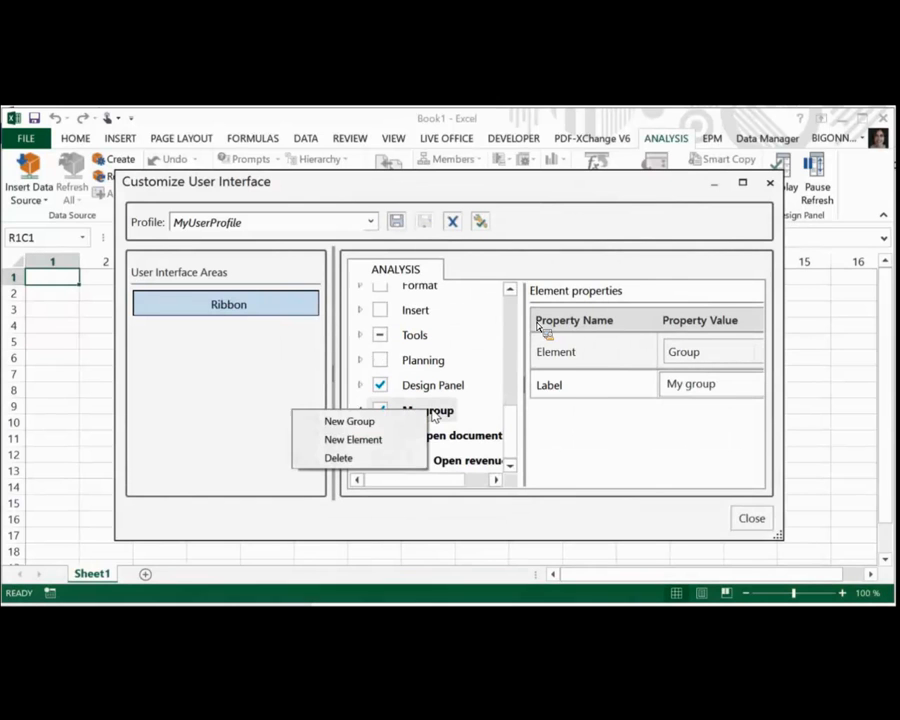
click(383, 440)
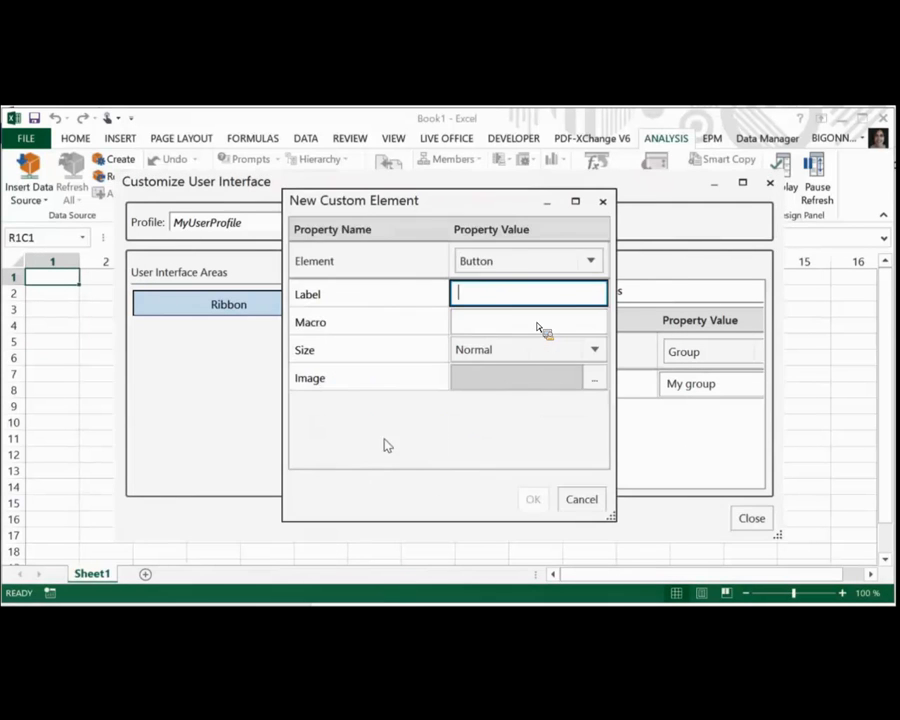
click(588, 263)
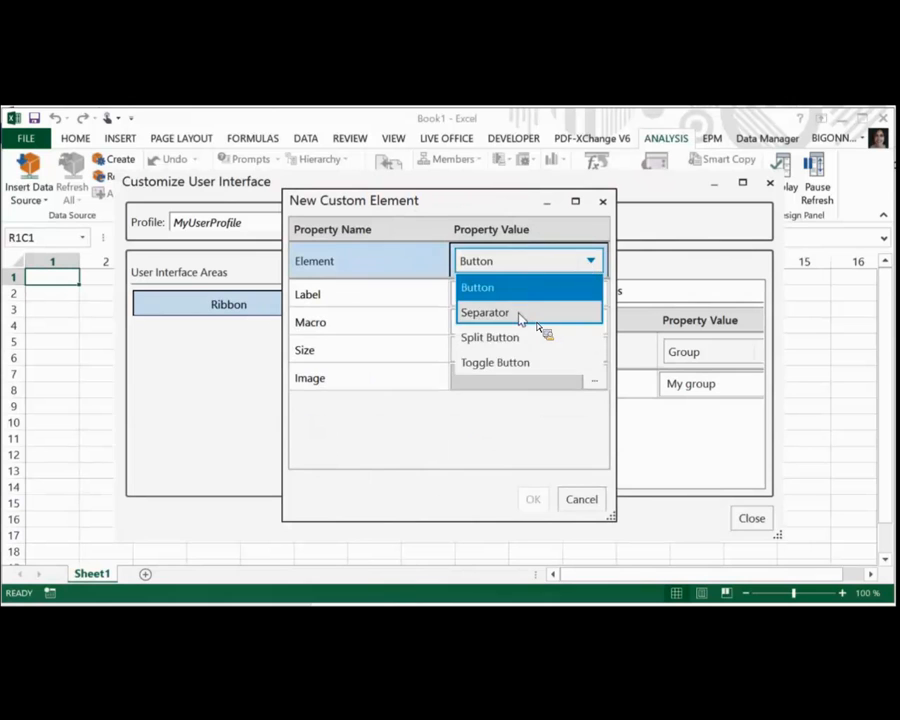
click(518, 313)
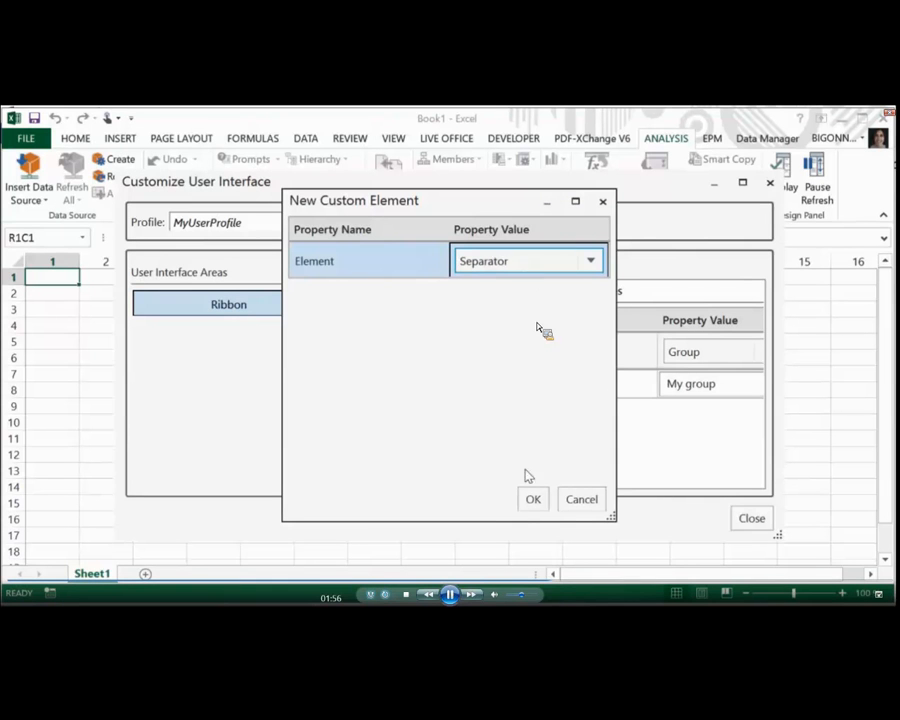
click(533, 499)
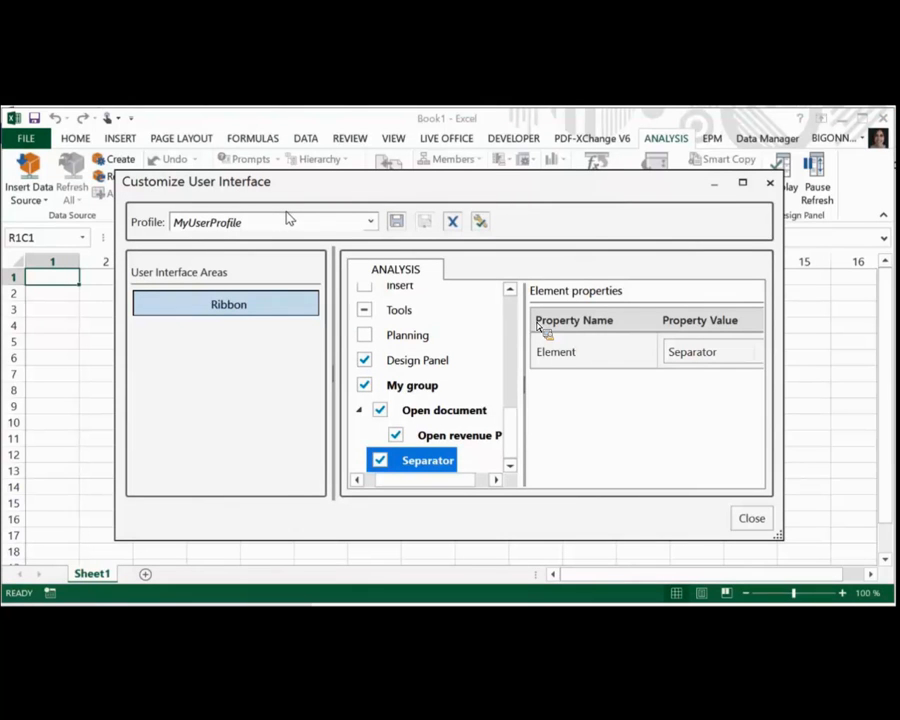
click(479, 228)
- Start a new button element in My group and label it "Save Data"
click(428, 412)
right_click(428, 414)
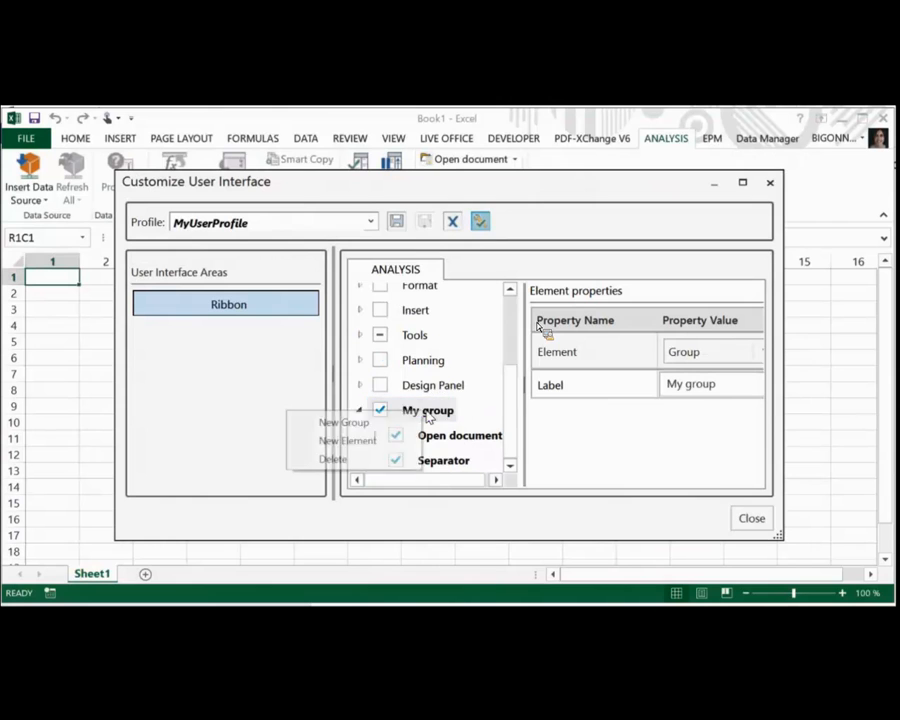
click(386, 440)
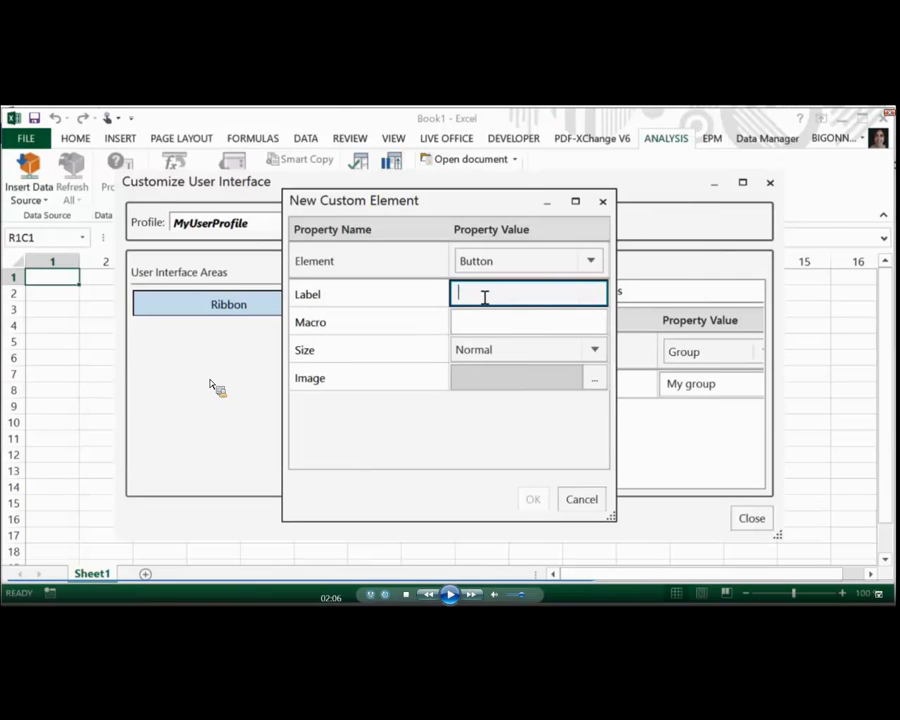
text(Save)
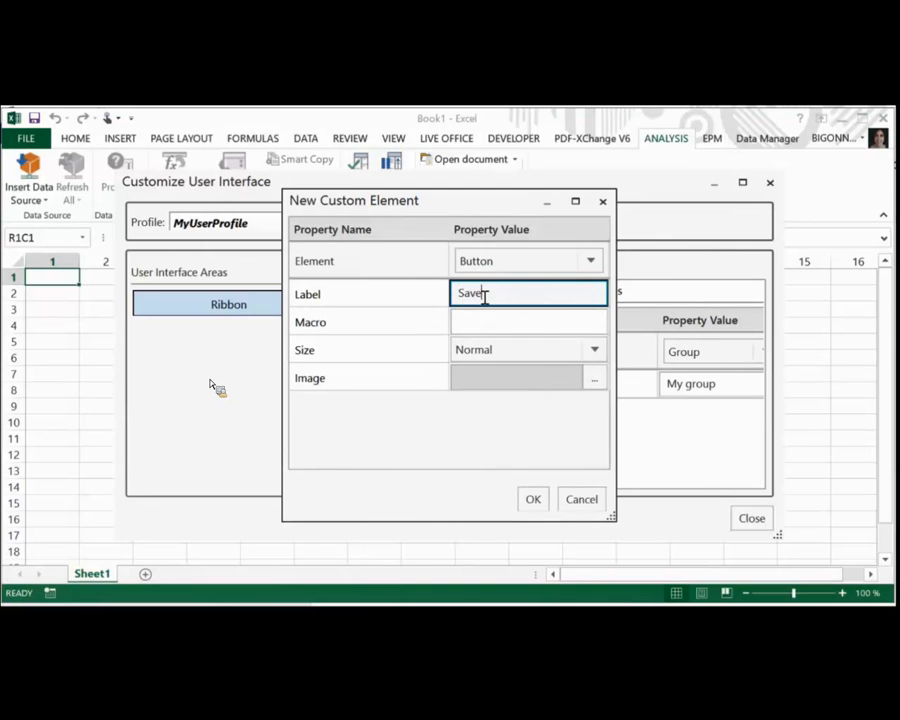
text( Data)
- Set the Save Data button's macro to functions.xlam!savedata
click(474, 322)
text(functions.xlam!opendoc)
key(BackSpace)
key(BackSpace)
key(BackSpace)
key(BackSpace)
key(BackSpace)
key(BackSpace)
key(BackSpace)
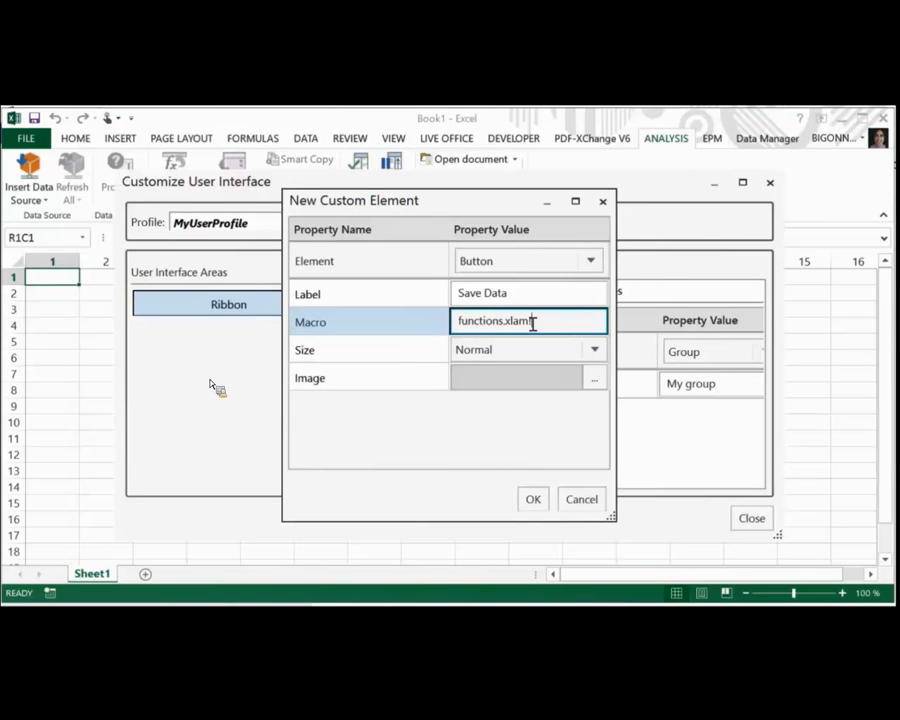
text(savedata)
- Set the Save Data button's size to Large, assign PublishData.png as its image, and create the element
click(591, 350)
click(505, 402)
click(595, 385)
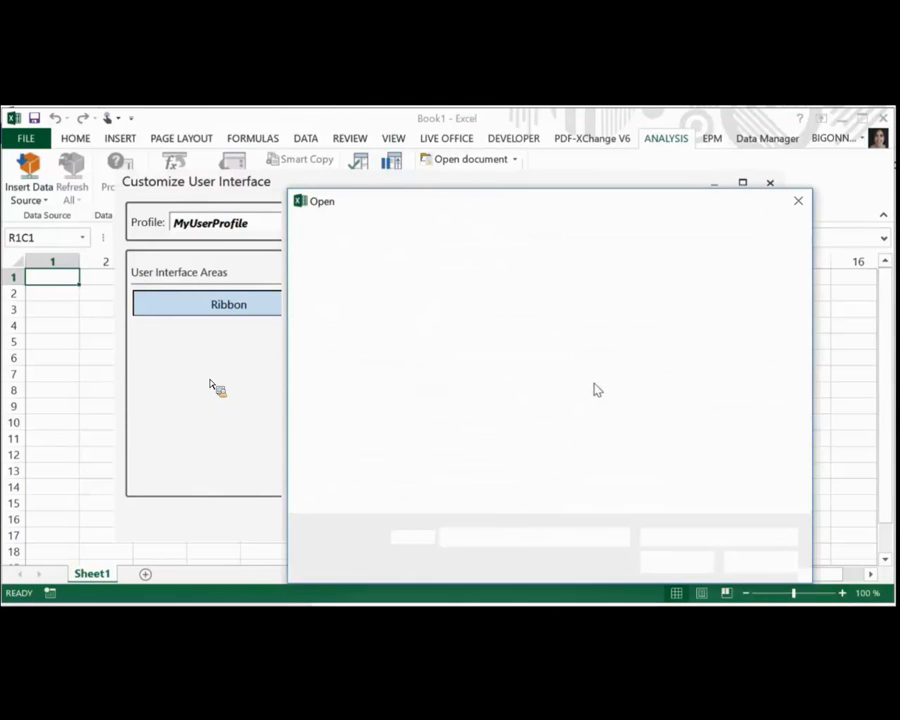
click(748, 372)
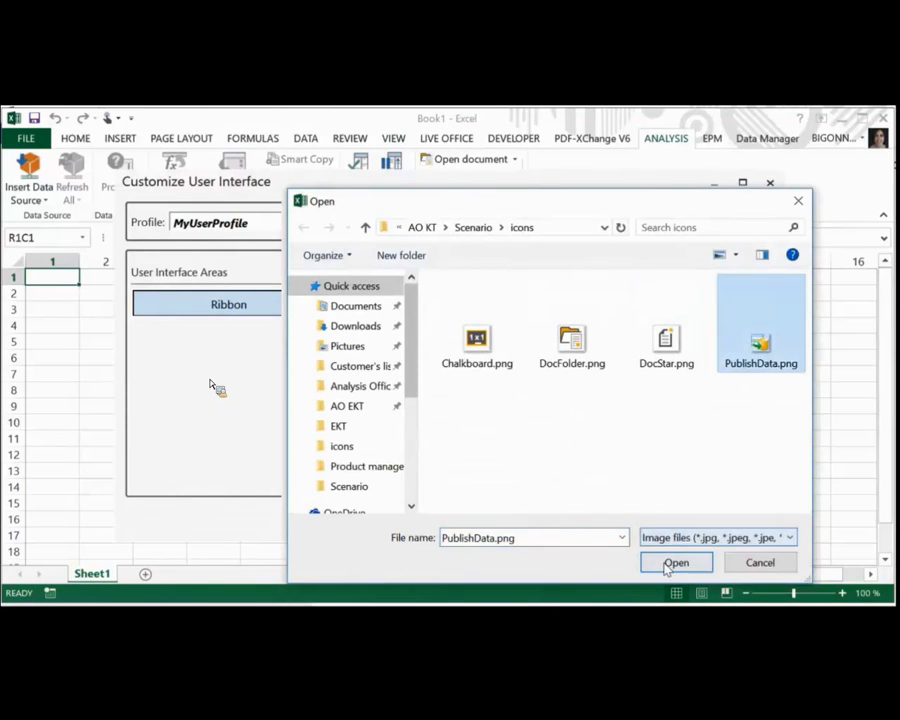
click(676, 562)
click(532, 499)
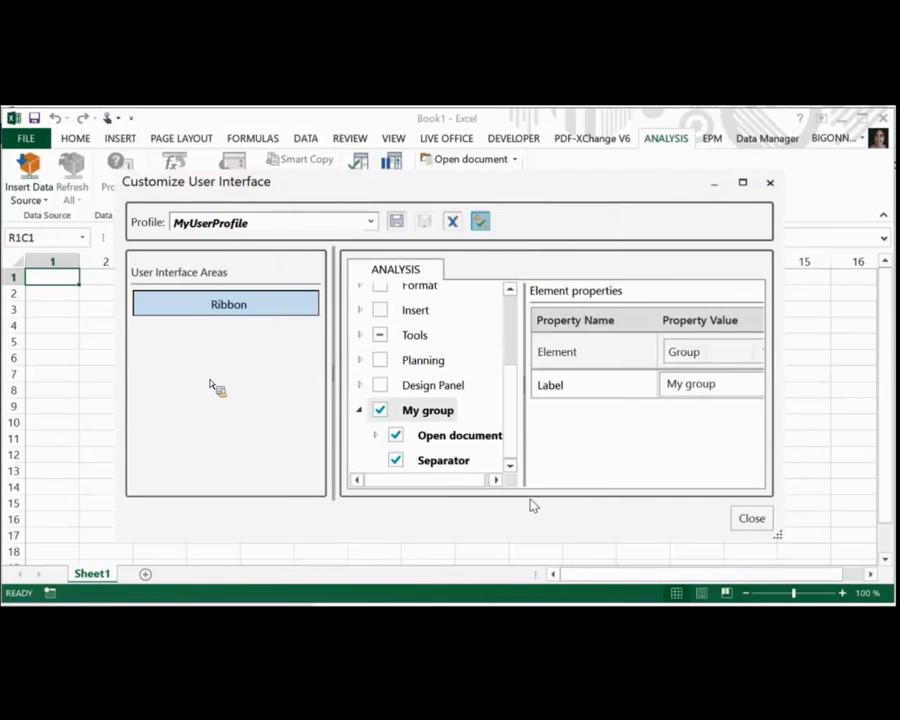
- Save and close the customized MyUserProfile profile, and display the Analysis ribbon containing My group
click(397, 222)
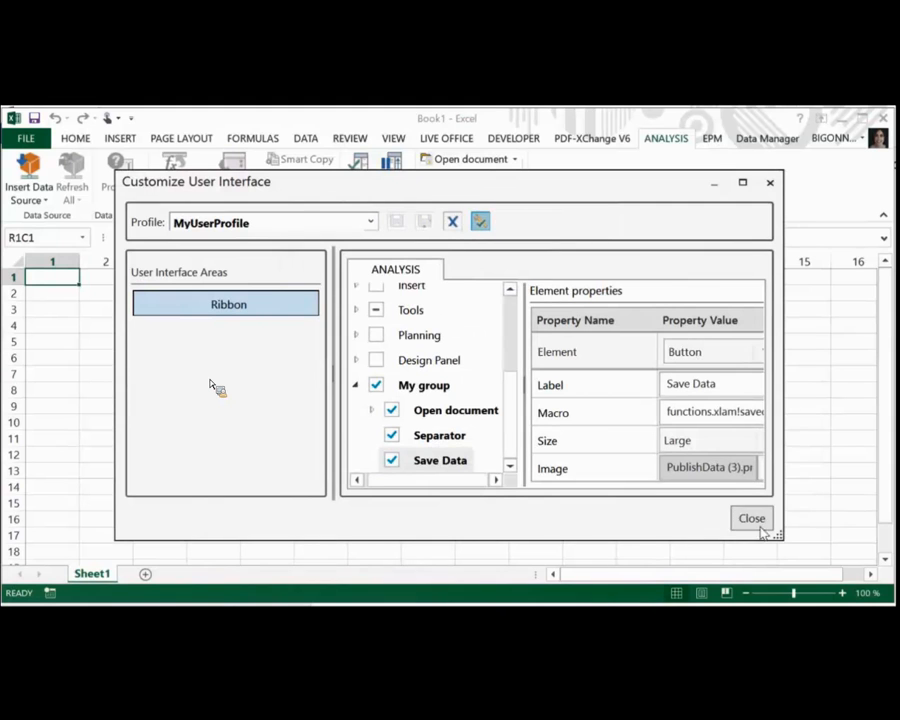
click(752, 518)
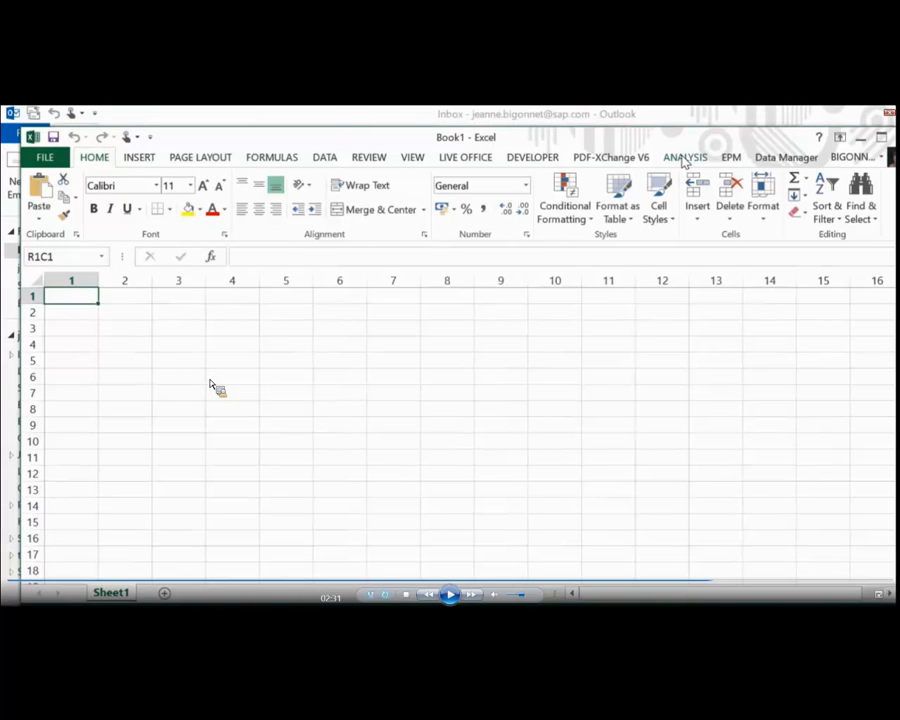
click(684, 158)
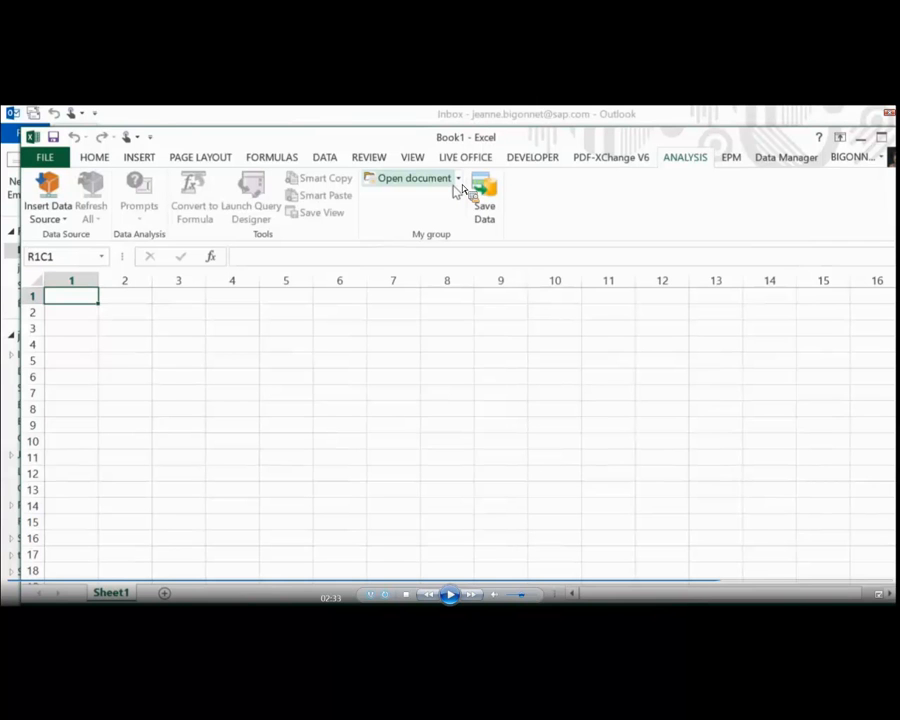
- Open the revenue plan workbook through the Open document list of My group on the Analysis ribbon
click(449, 594)
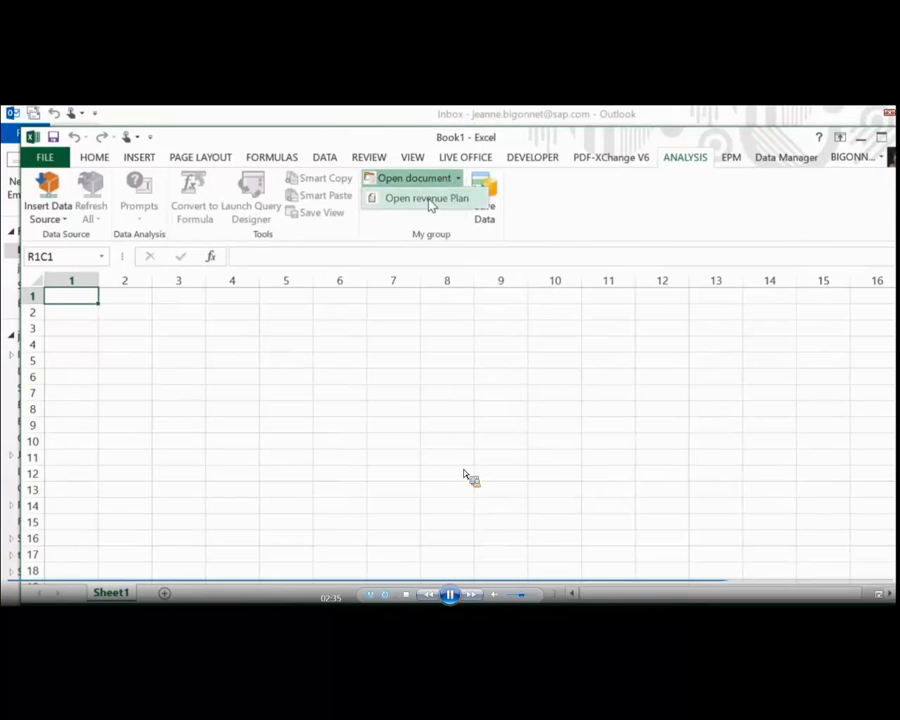
click(450, 594)
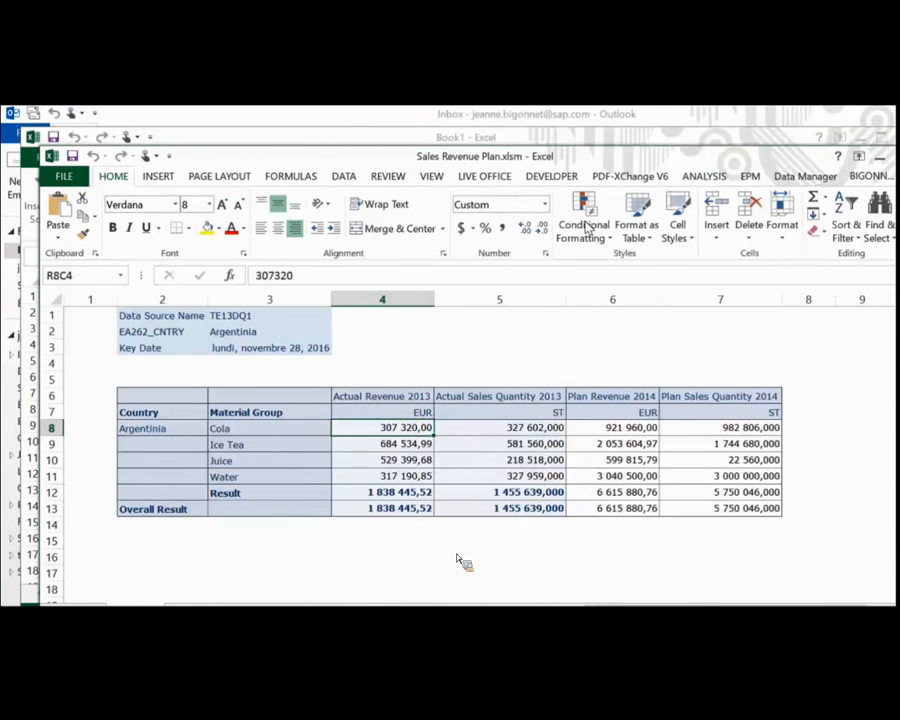
mouse_move(457, 559)
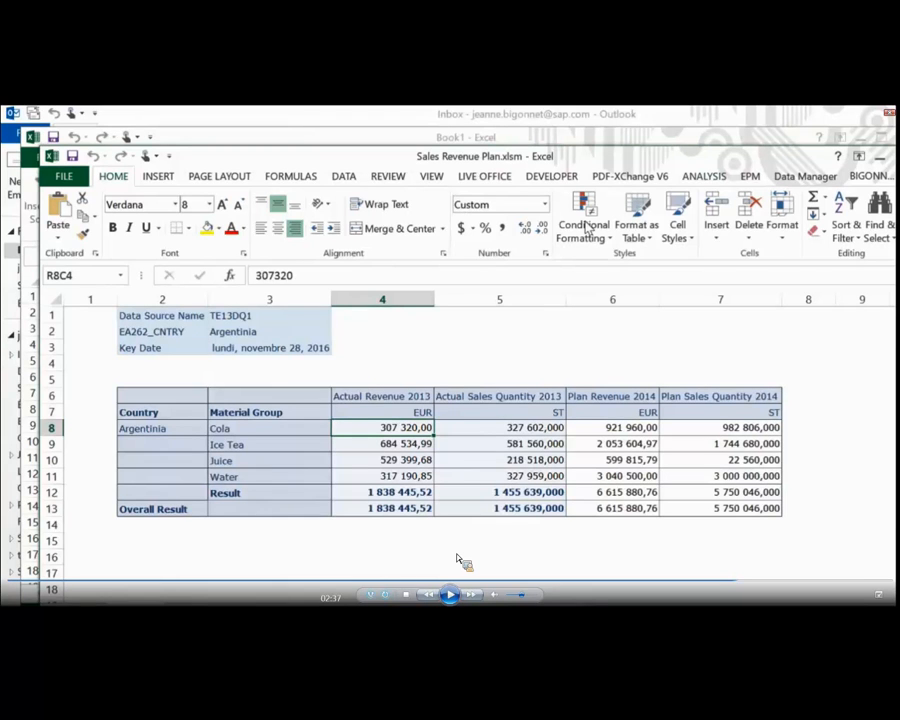
- Check the MyProfilePlanner1.xml profile file in the ProgramData\SAP\Cof\User Interface folder and return to the Sales Revenue Plan workbook
key(space)
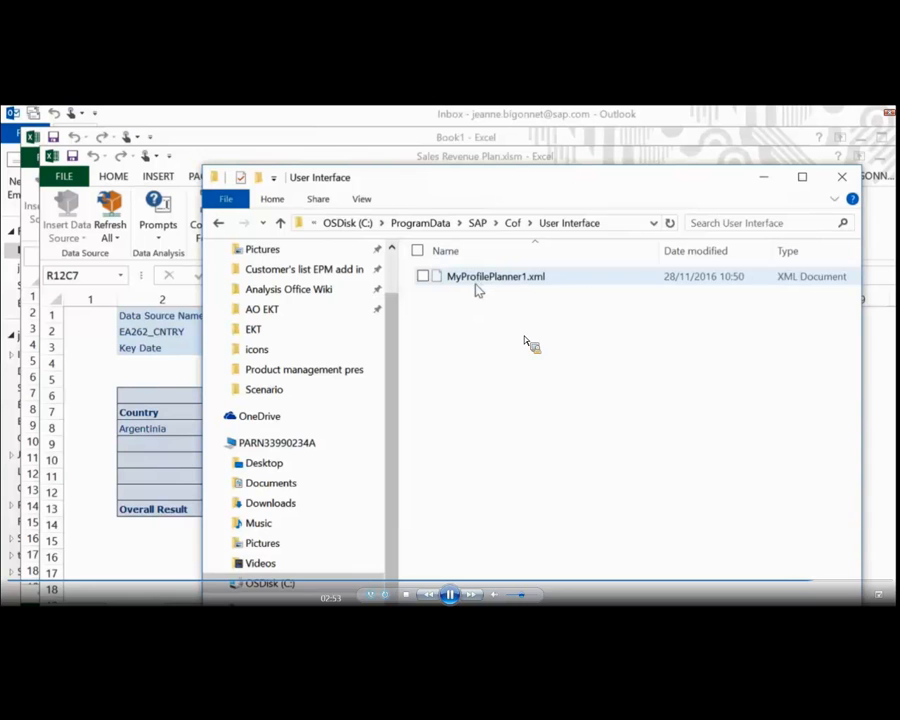
click(524, 336)
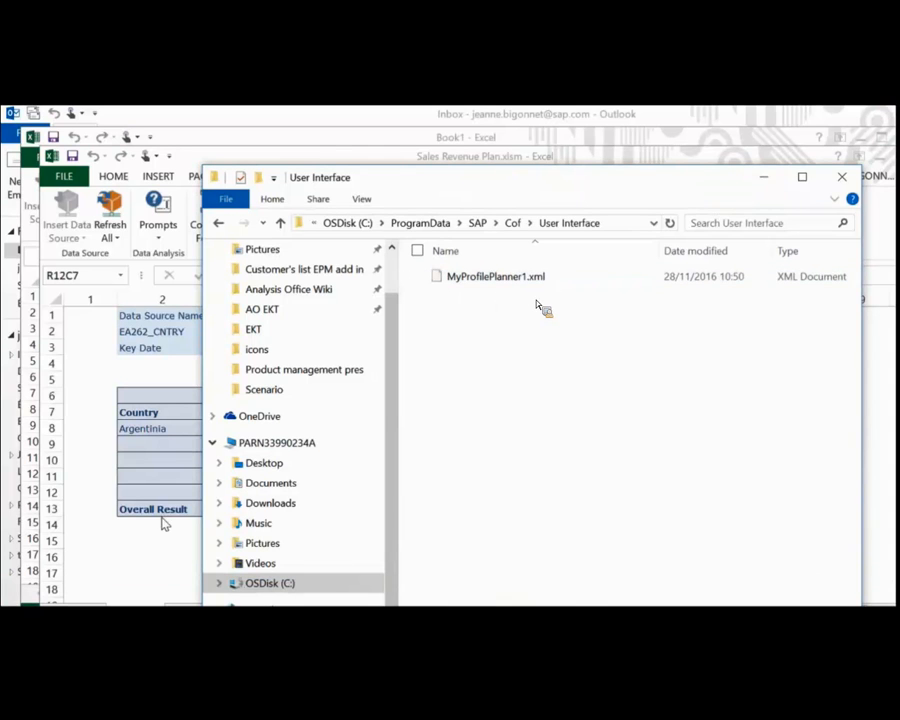
key(alt+Tab)
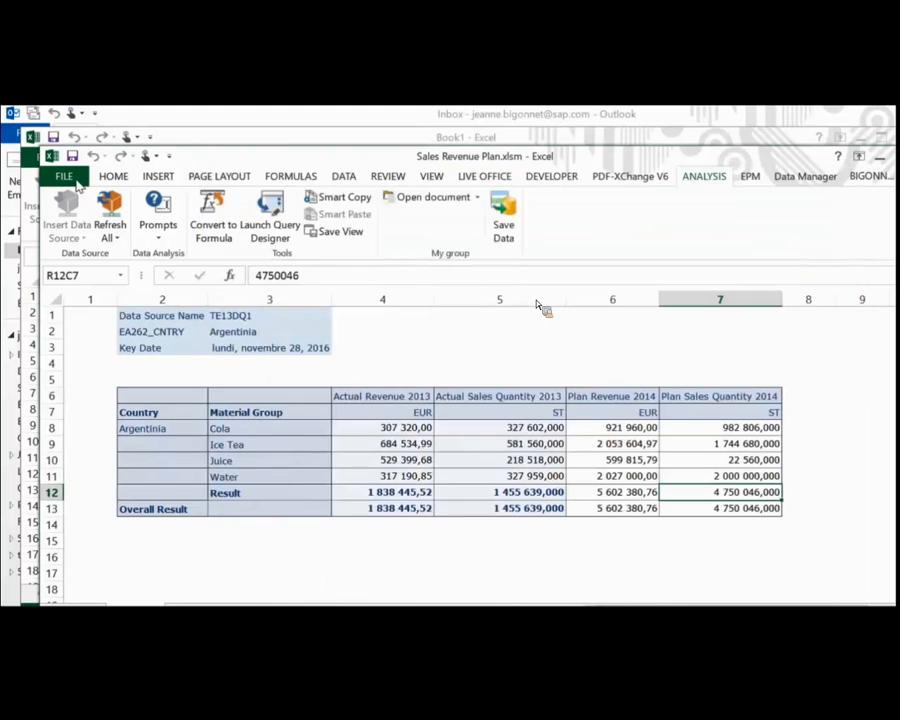
- Open the user interface customization settings and switch the profile to MyProfilePlanner1 (company)
click(66, 176)
click(617, 291)
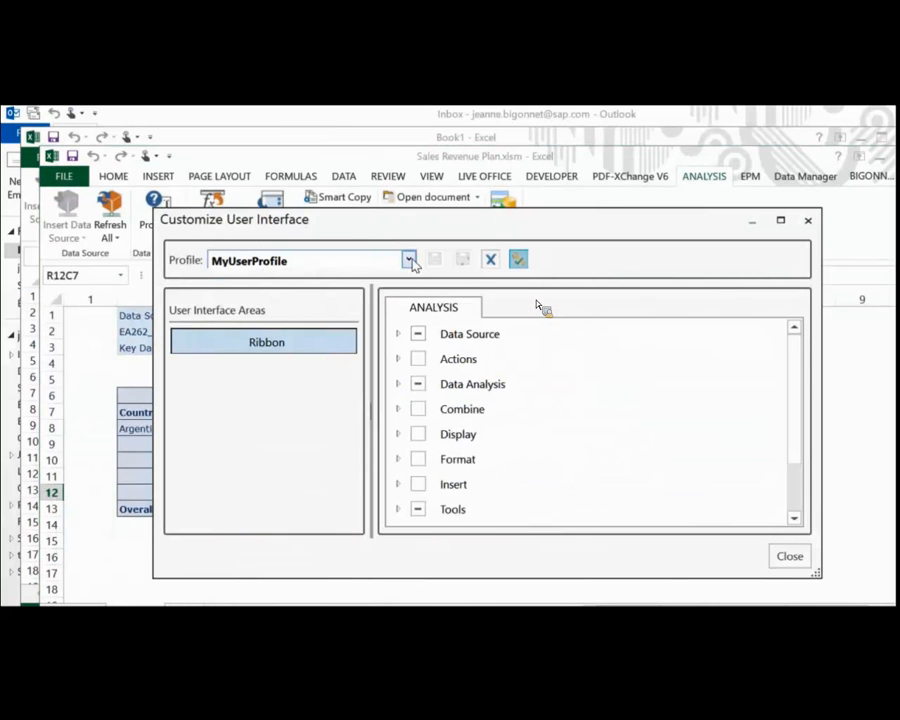
click(409, 260)
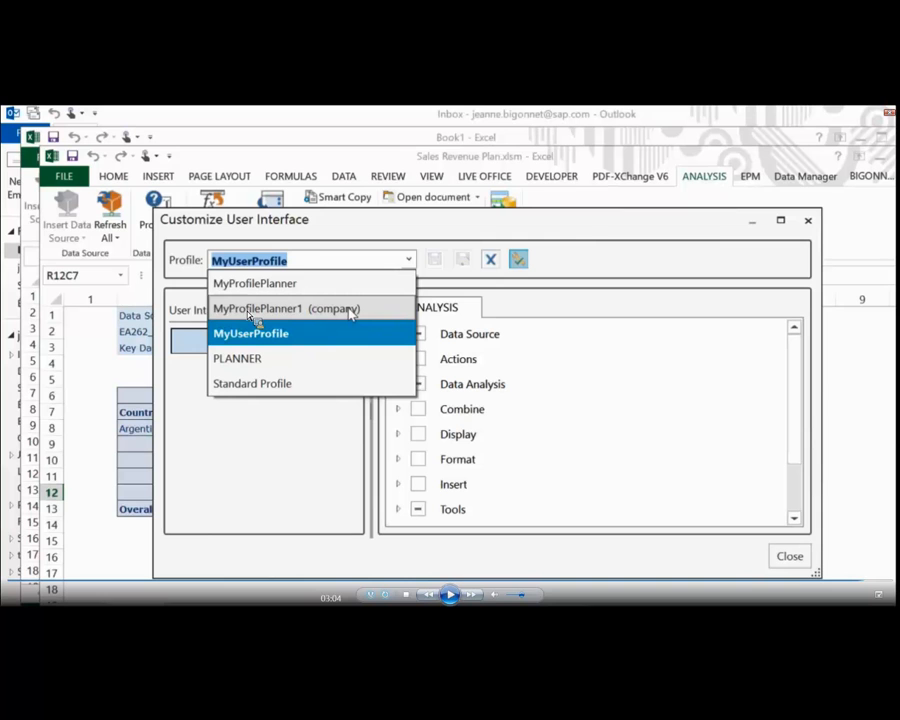
click(297, 308)
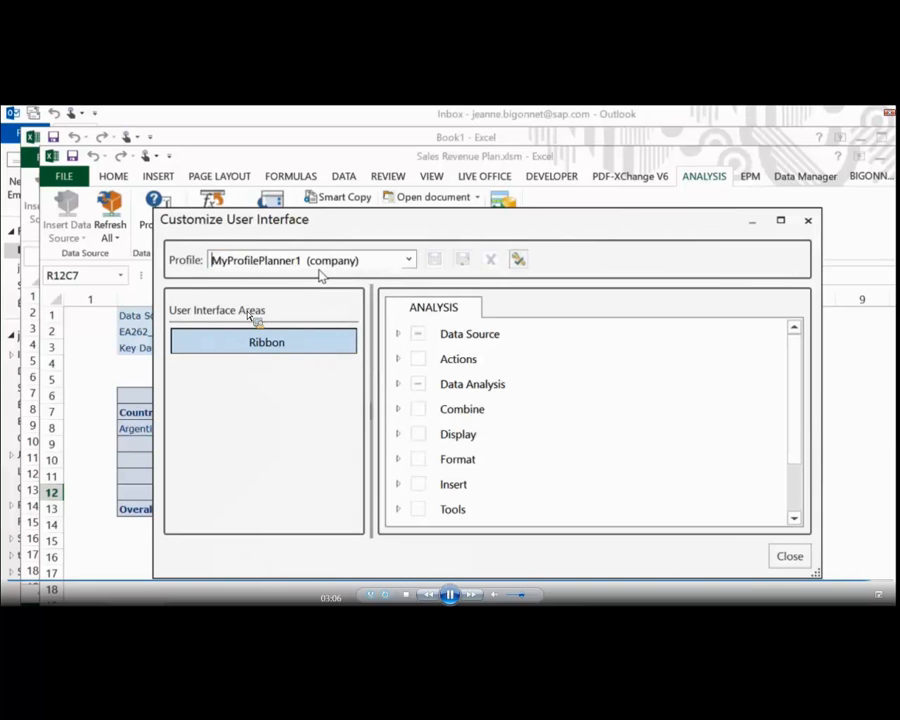
- Try to change the Data Source group and its first element in the company profile
click(418, 334)
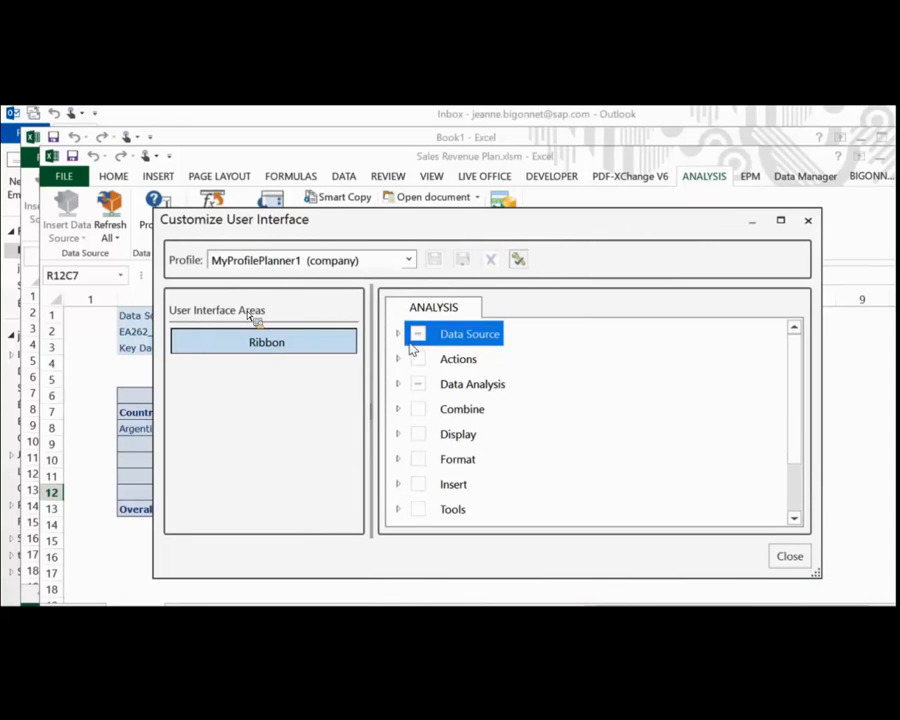
click(398, 335)
click(434, 360)
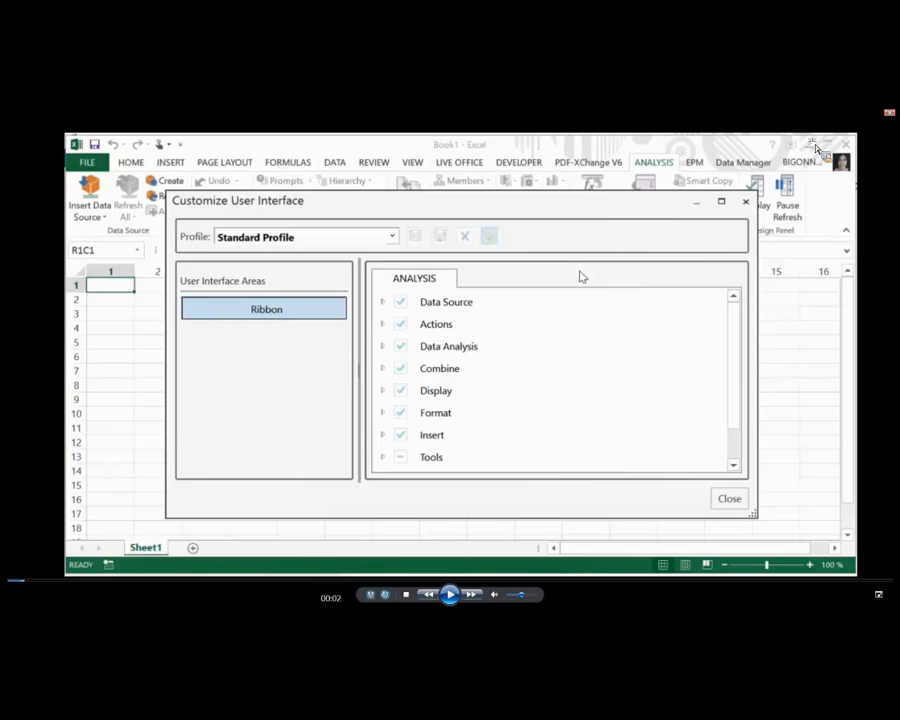
- Leave the customization demo, switch back to the PowerPoint presentation, and advance to the slide "Synchronizing Crosstabs on Dimensions"
key(Escape)
click(512, 605)
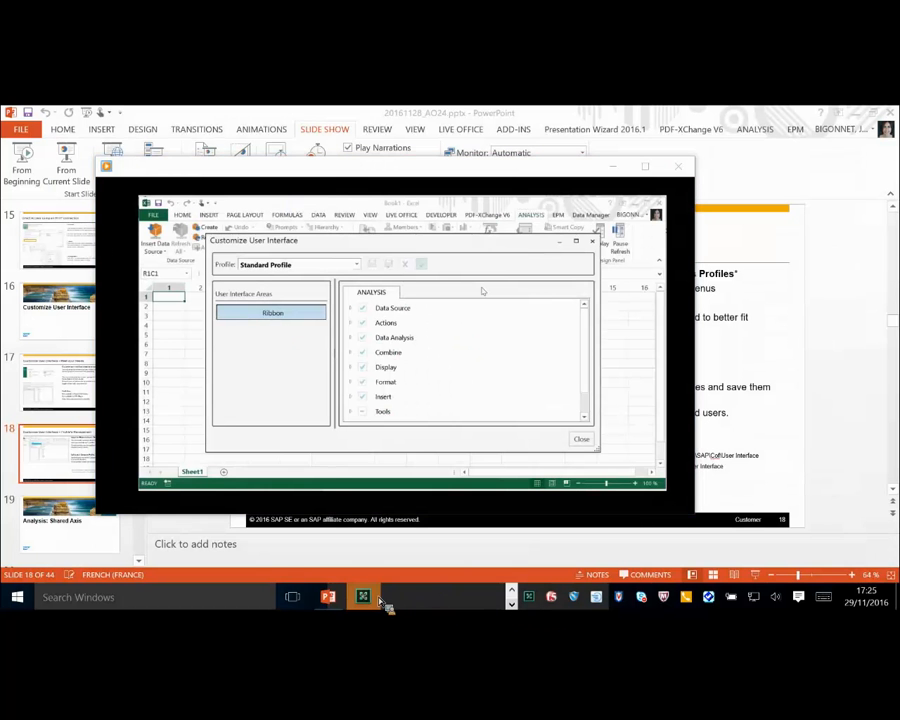
click(365, 608)
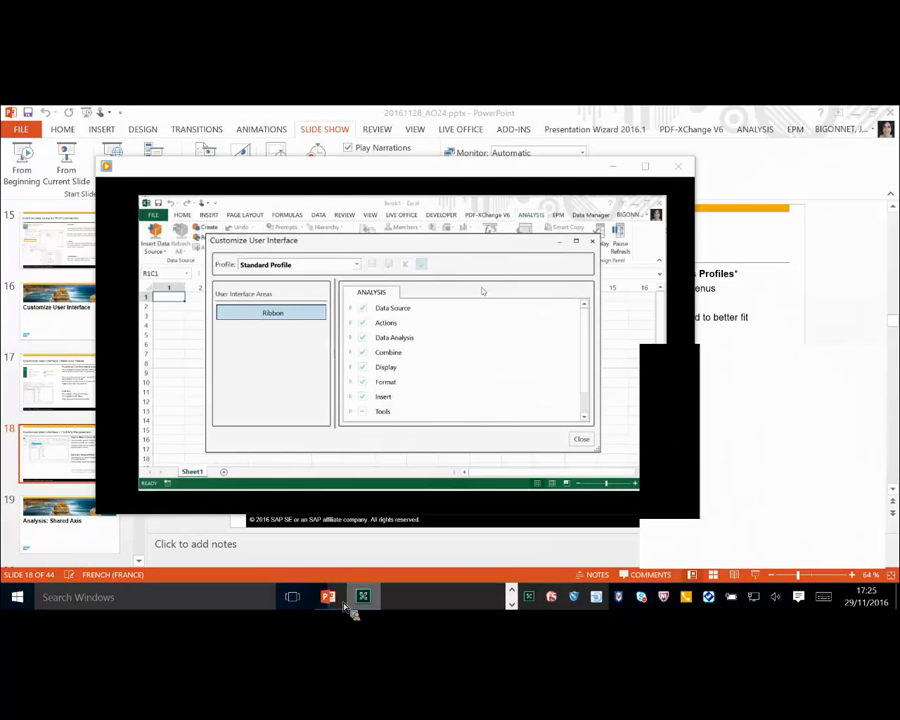
click(332, 606)
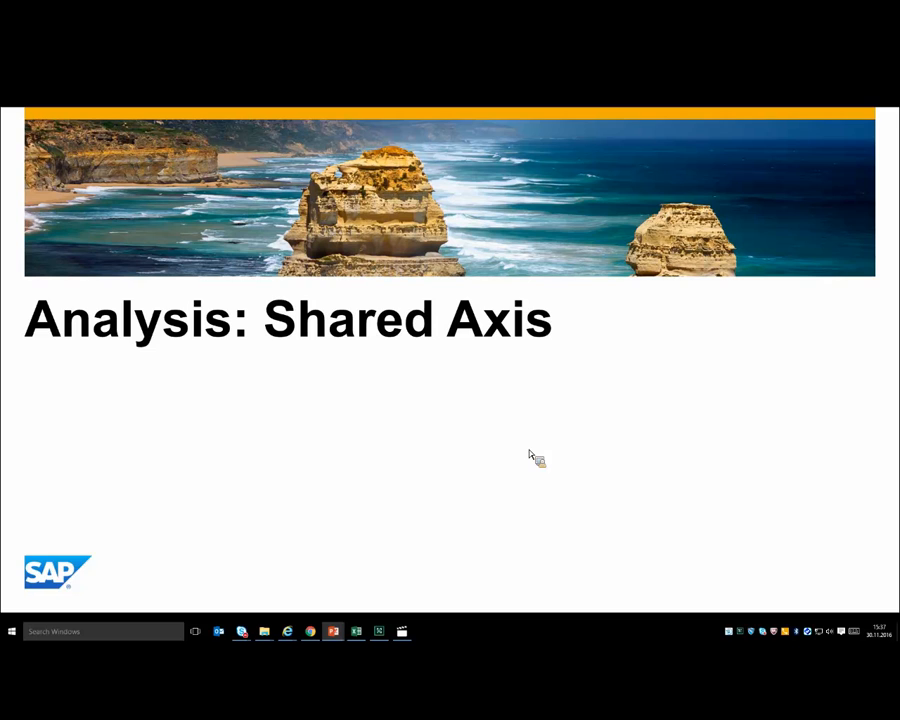
key(Right)
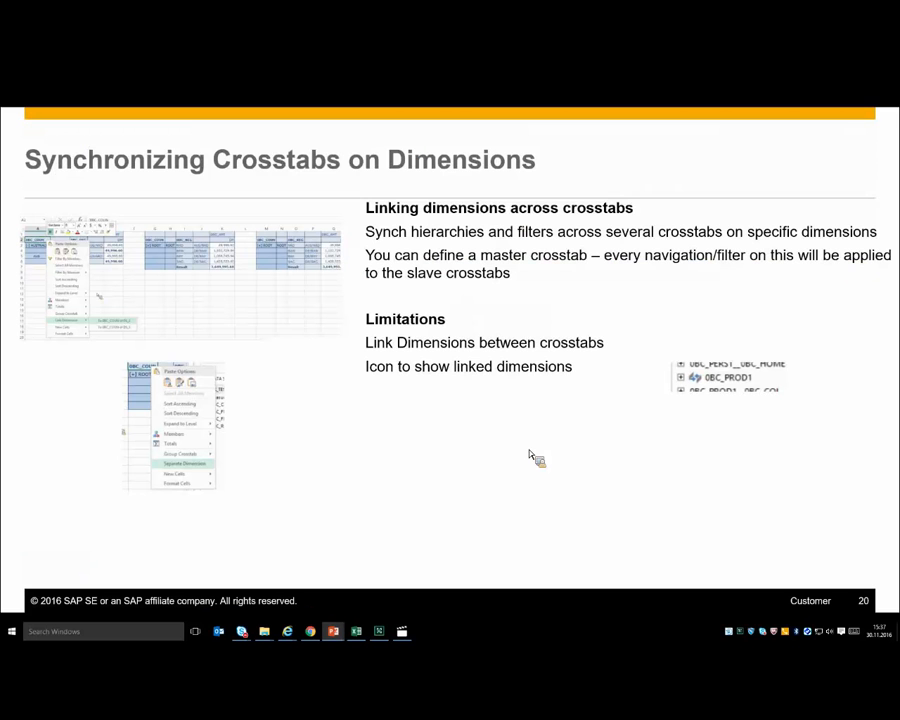